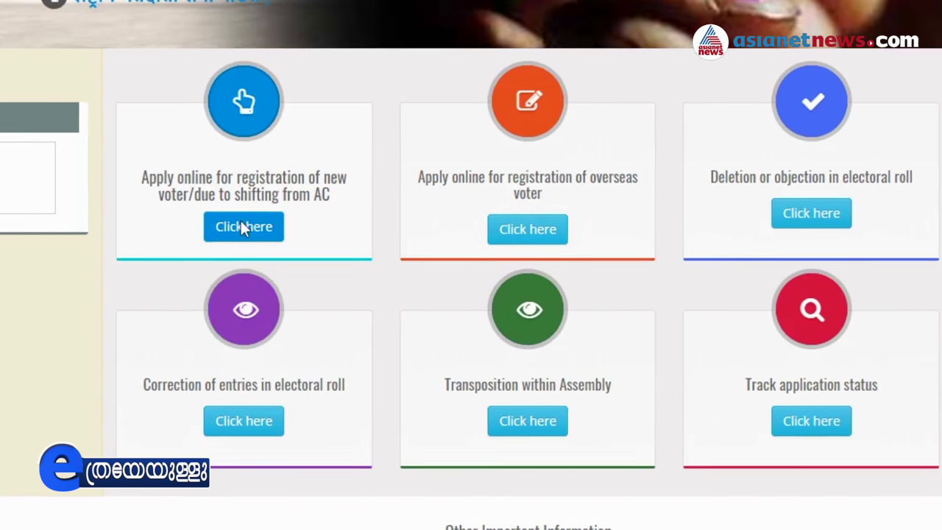
Start a new Form 6 registration with district KANNUR and Assembly constituency KUTHUPARAMBA
click(243, 237)
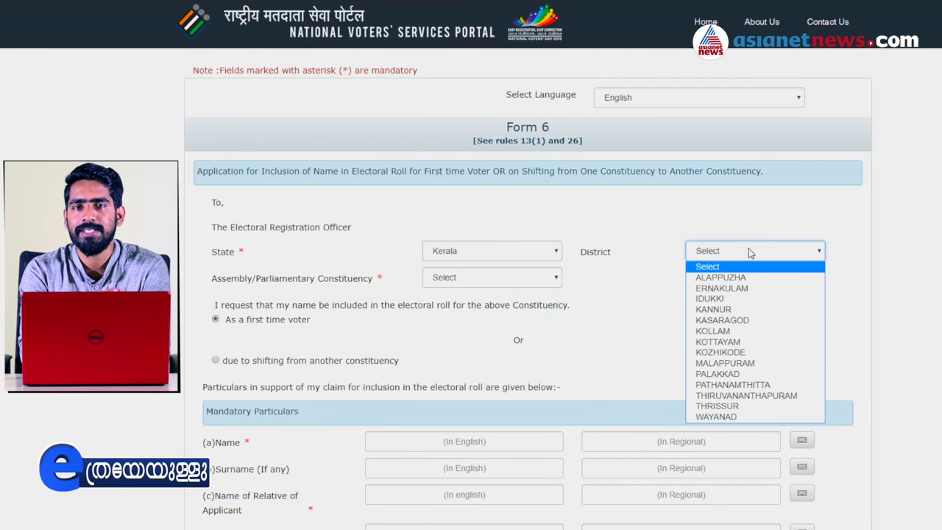
click(721, 310)
click(511, 252)
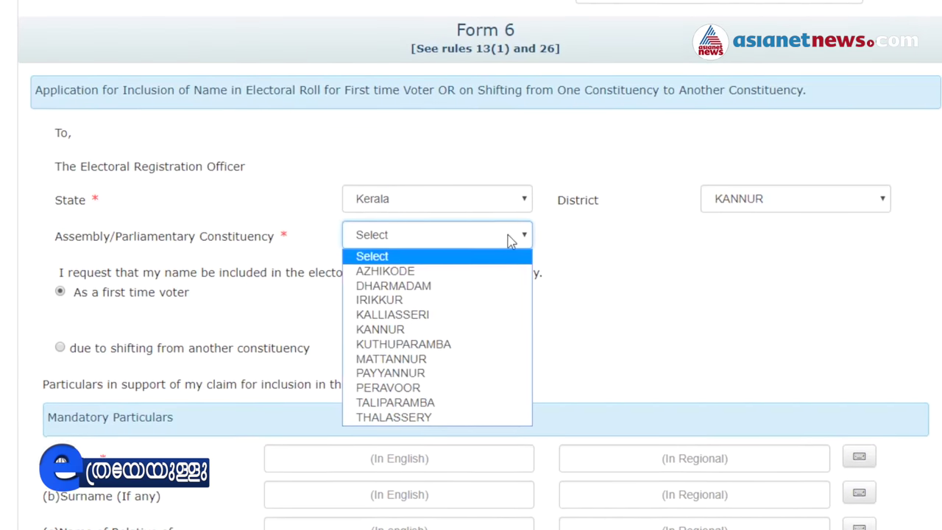
click(431, 354)
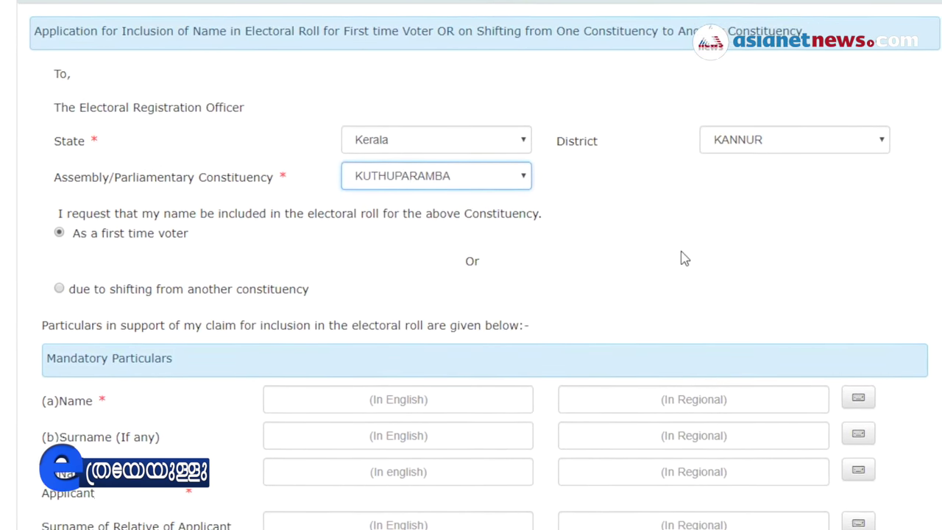
scroll(648, 273, down, 3)
Enter the applicant's name, surname and relative's name in English, accepting the Malayalam transliterations
click(425, 191)
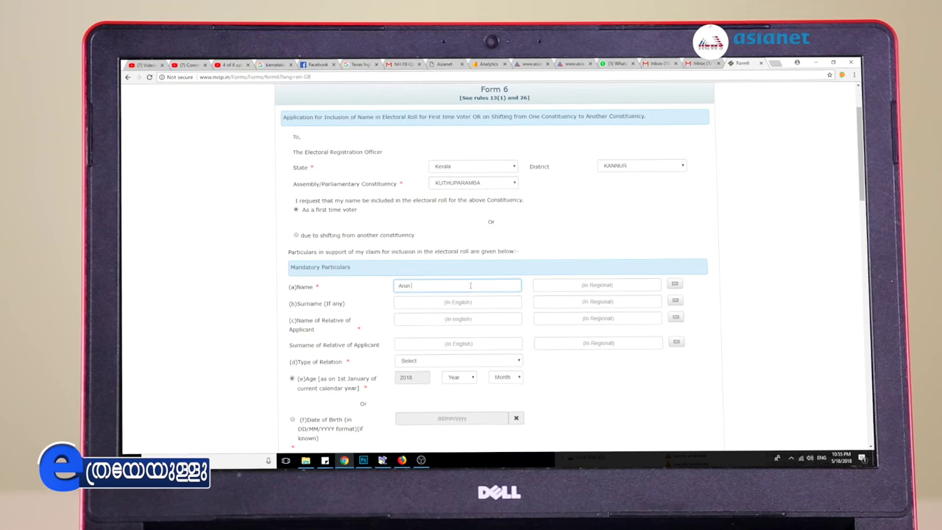
click(592, 287)
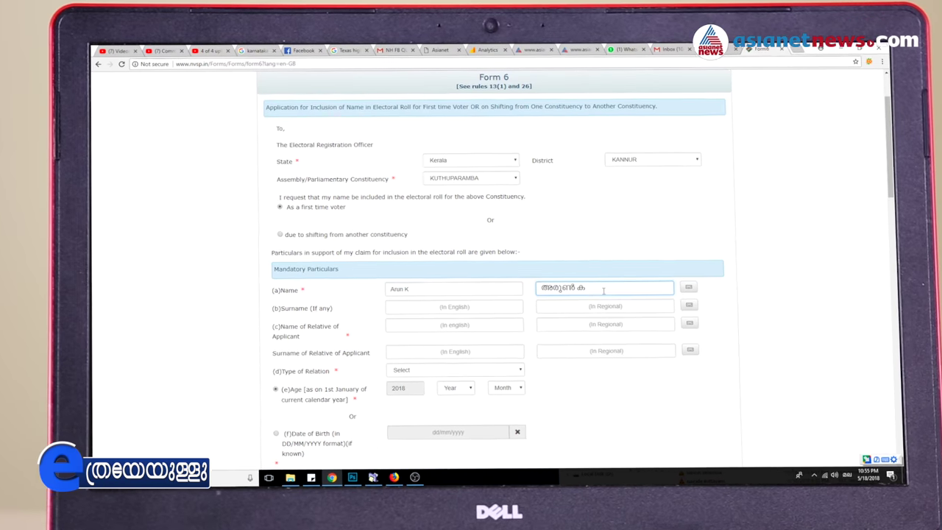
click(448, 309)
text(Kumar)
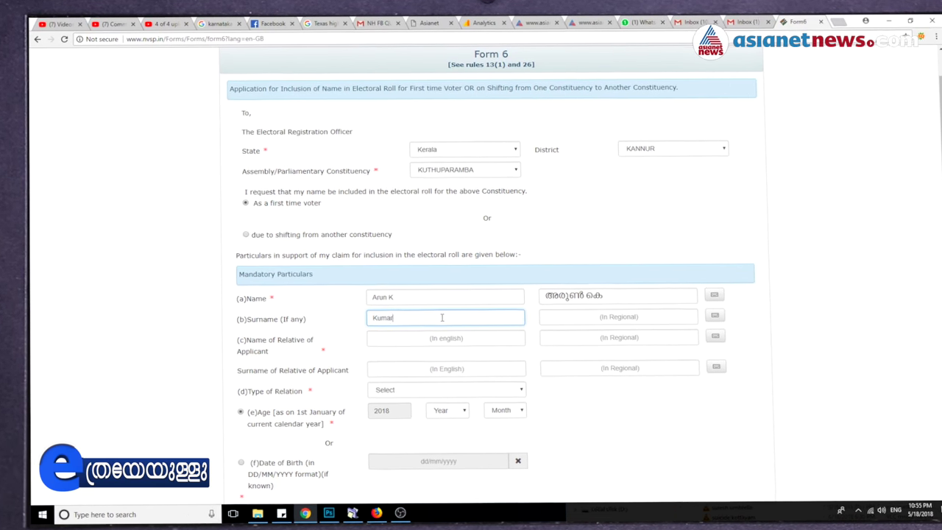
click(655, 321)
click(408, 344)
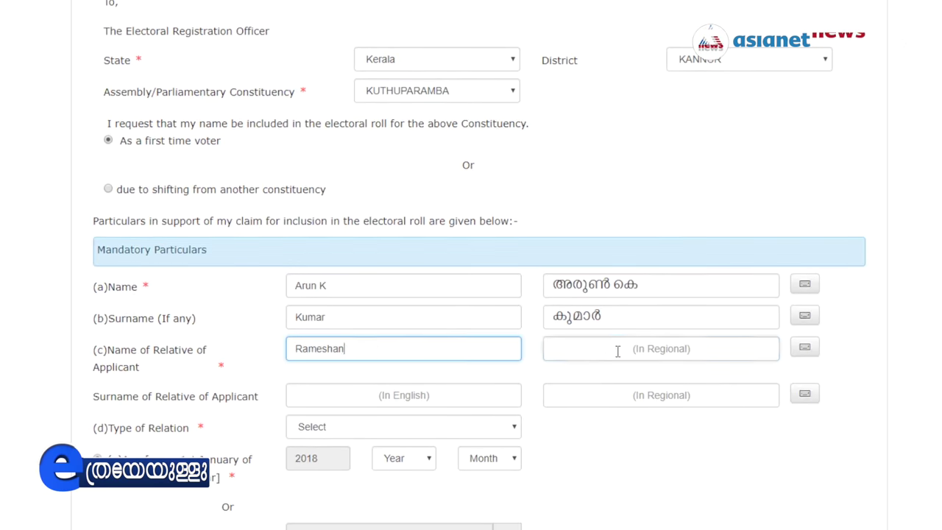
key(Return)
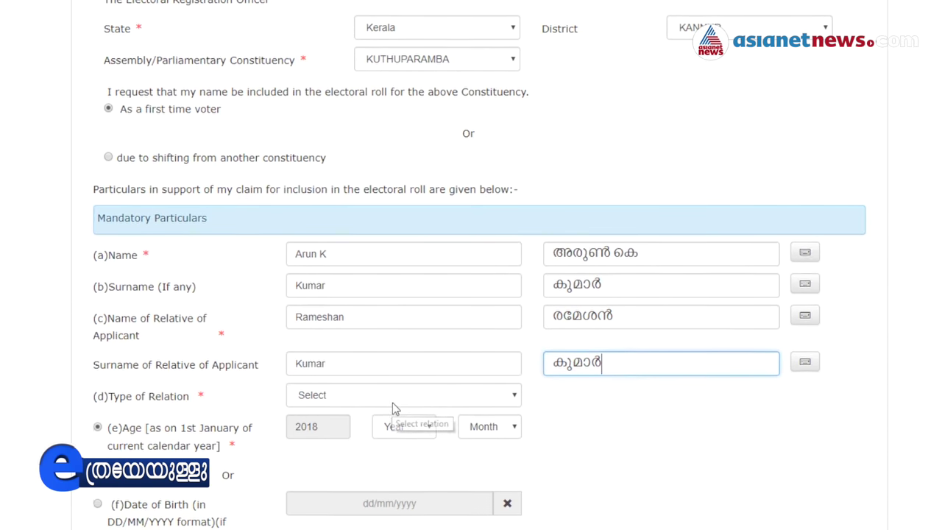
Set the type of relation to Father and open the date-of-birth selection
click(396, 399)
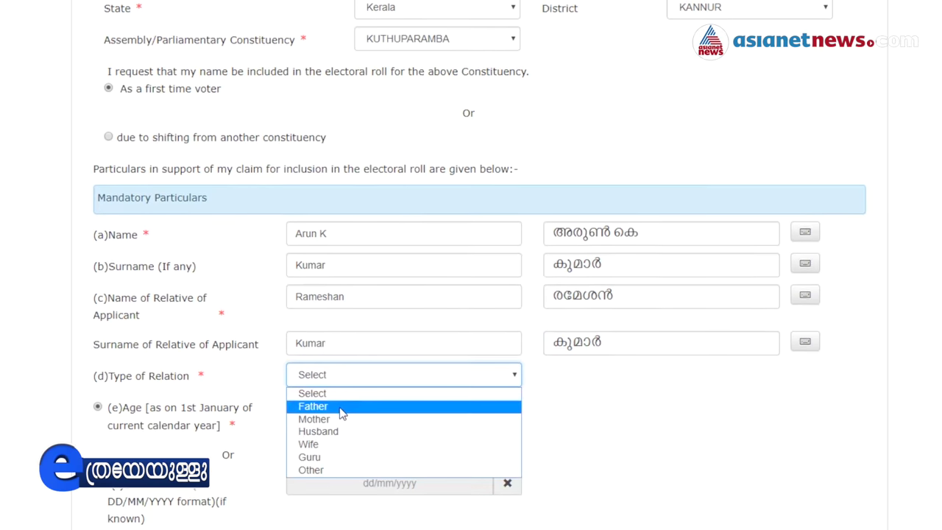
click(342, 413)
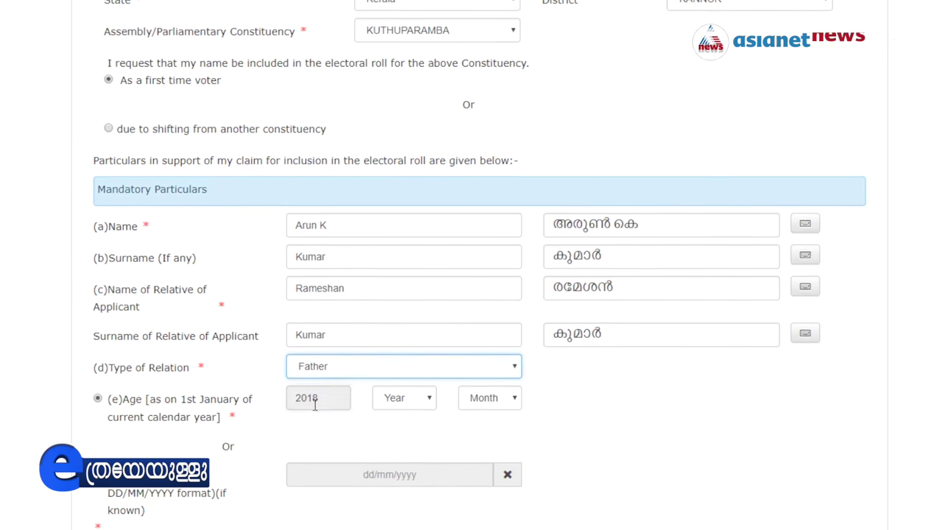
click(413, 403)
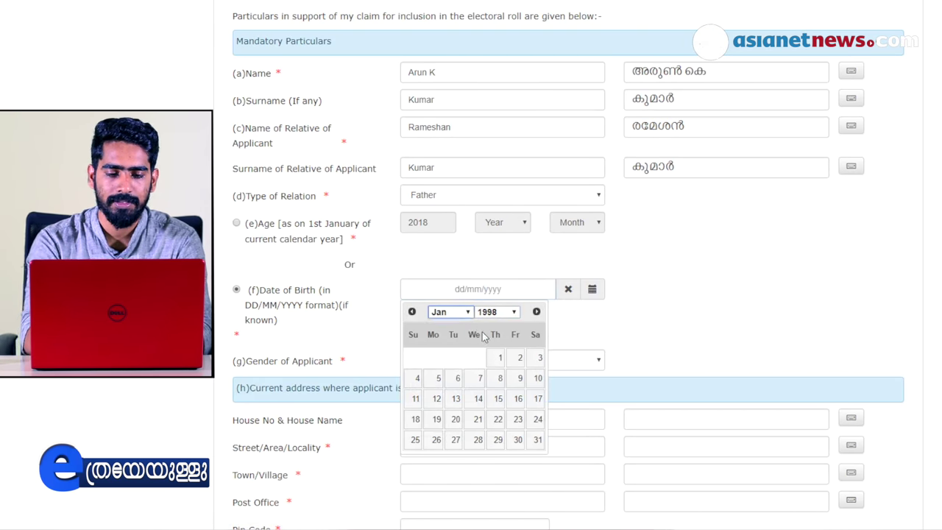
Set date of birth 01/01/1998 and gender Male, then enter the house number and name
click(500, 358)
click(564, 360)
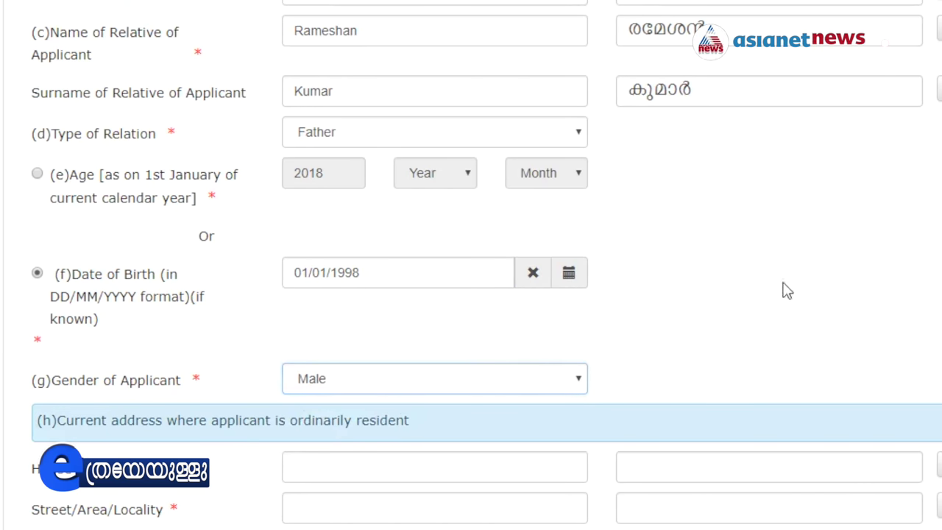
click(380, 466)
scroll(381, 459, down, 3)
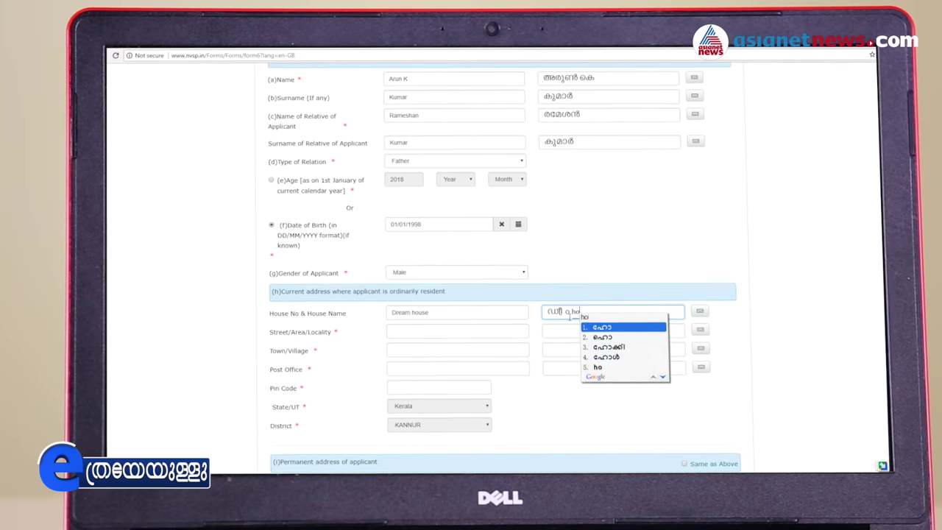
Fill in street, town, post office and pin code, then copy it as the permanent address
click(436, 330)
click(420, 350)
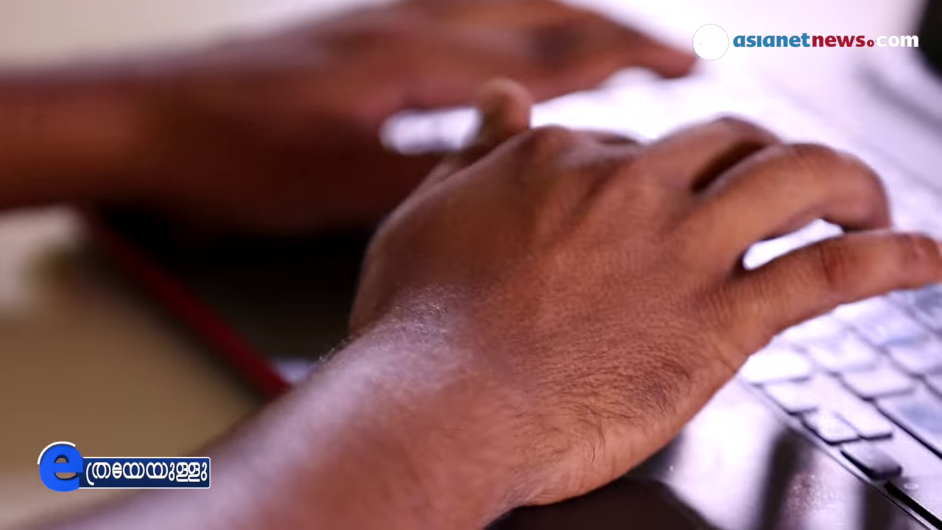
text(Kar)
text(iyad)
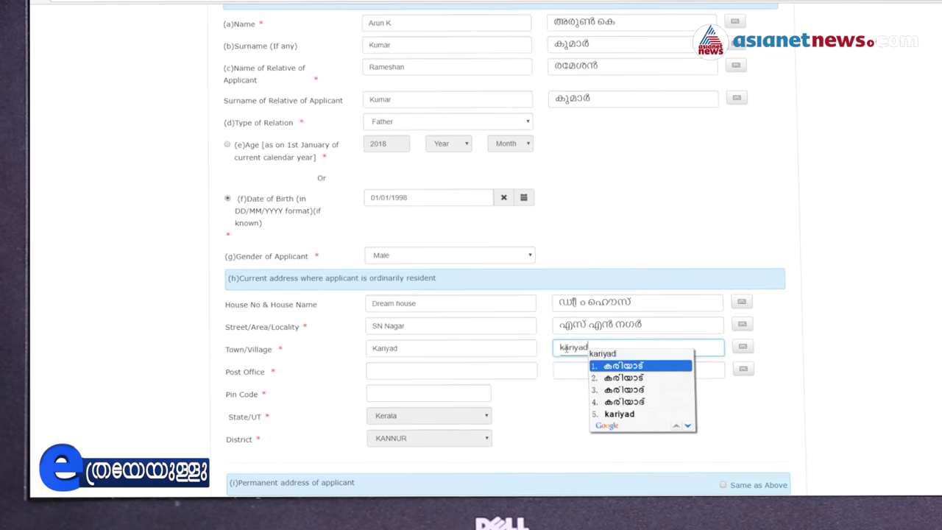
click(415, 364)
click(658, 369)
click(393, 397)
text(673316)
scroll(471, 405, down, 3)
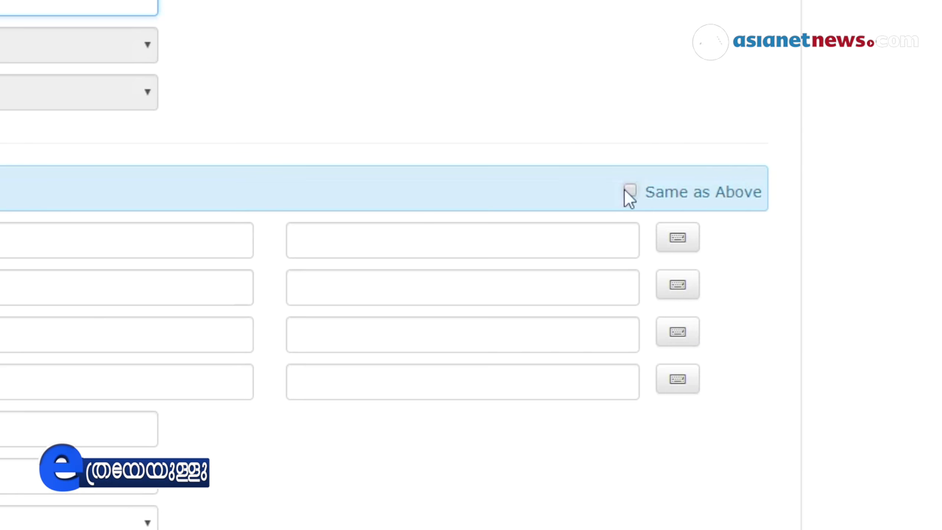
click(630, 191)
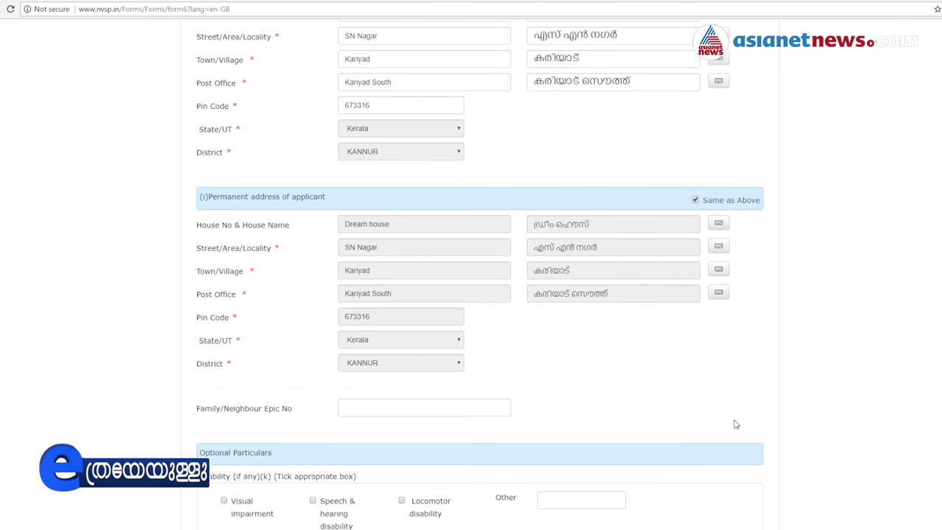
Add the missing final digit to the mobile number so the invalid-number warning clears
scroll(604, 418, down, 1)
scroll(605, 418, down, 1)
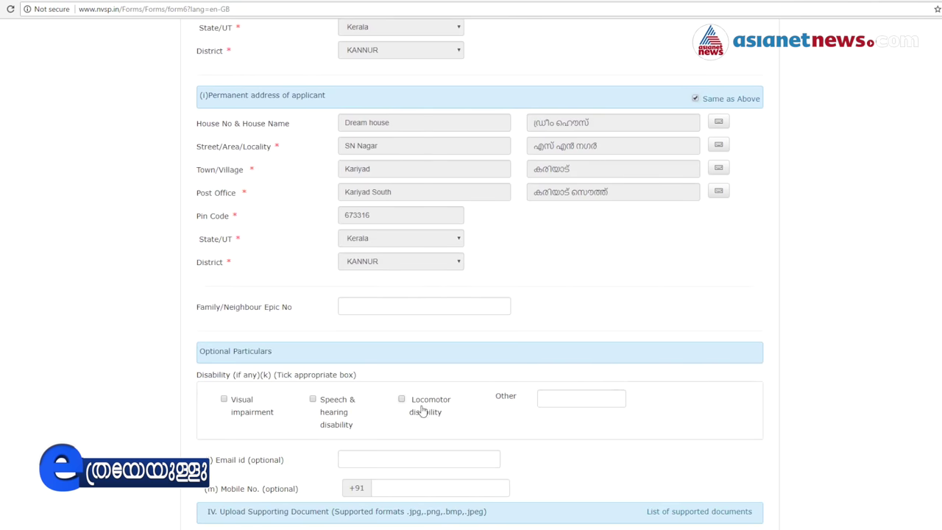
scroll(426, 409, down, 1)
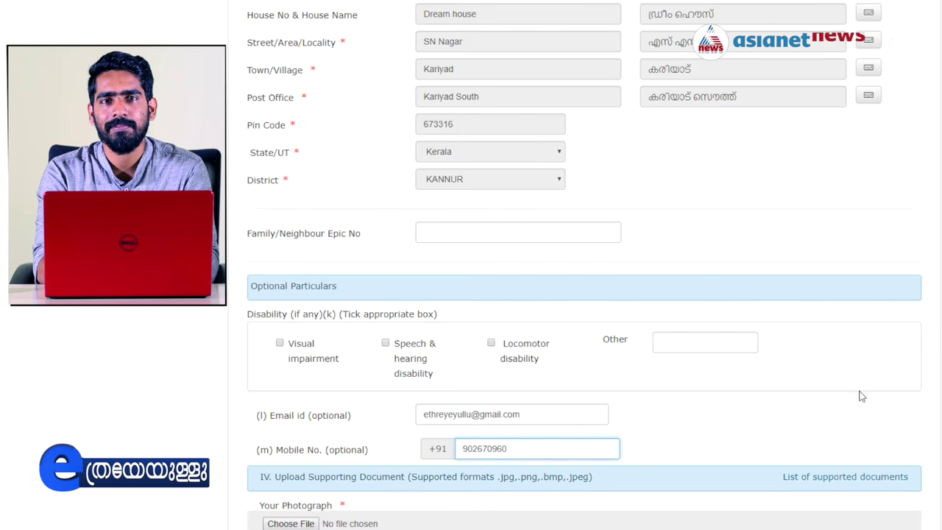
click(862, 396)
click(516, 449)
text(5)
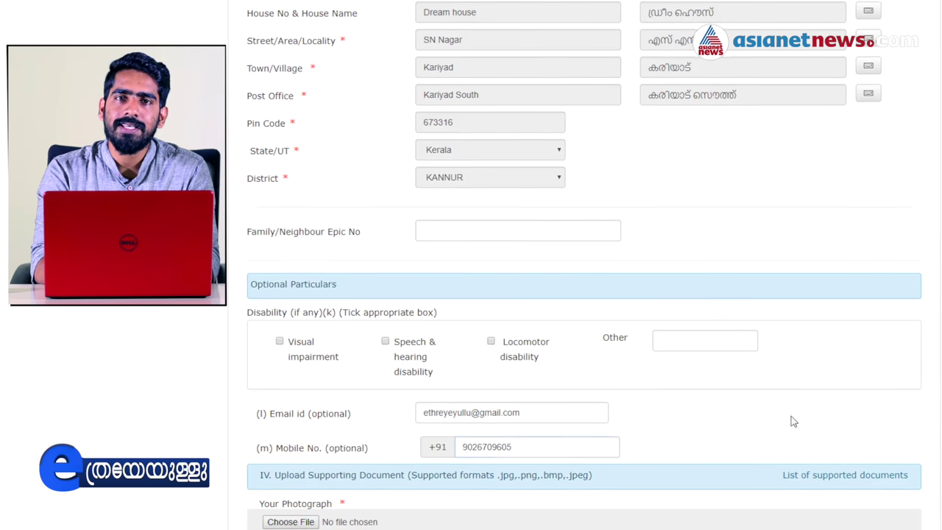
scroll(579, 309, down, 3)
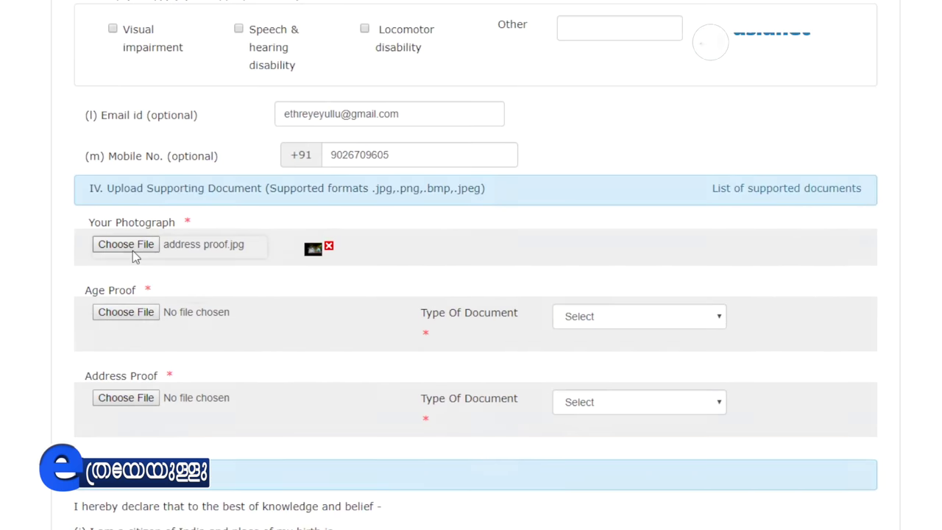
Upload Photo Mine.jpg, age proof.jpg and address proof.jpg as photograph, age proof and address proof
click(131, 246)
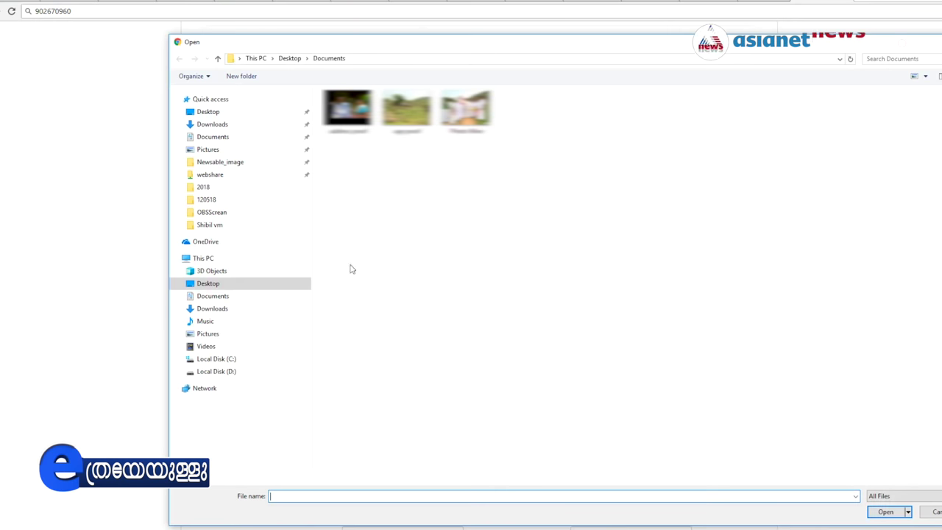
key(Return)
click(237, 339)
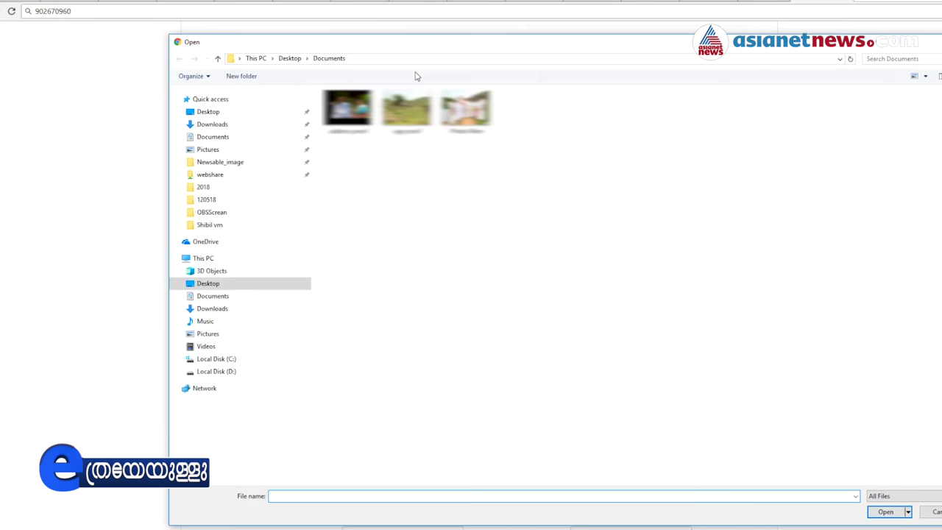
key(Escape)
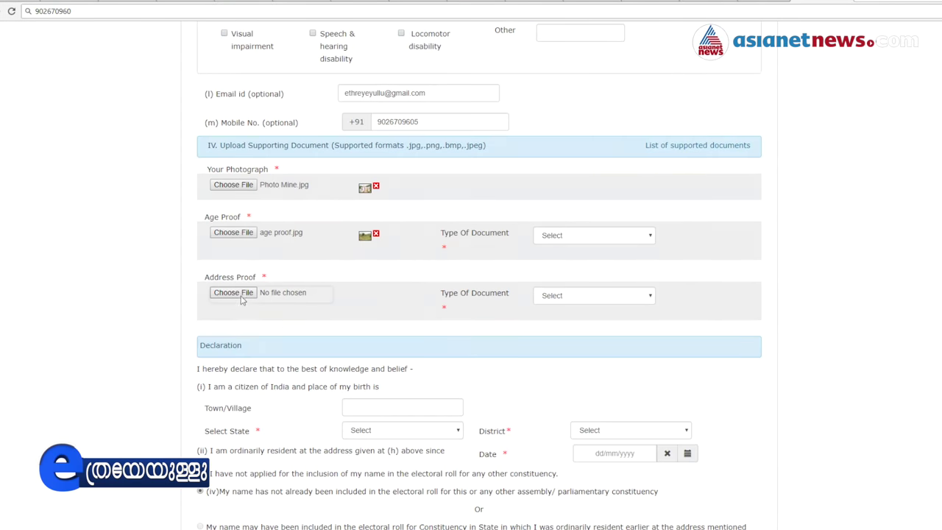
click(233, 292)
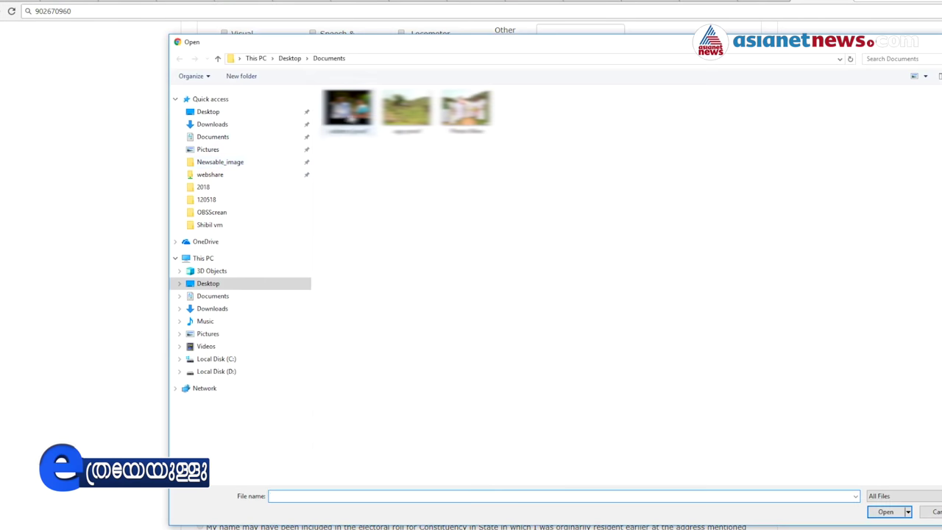
double_click(347, 110)
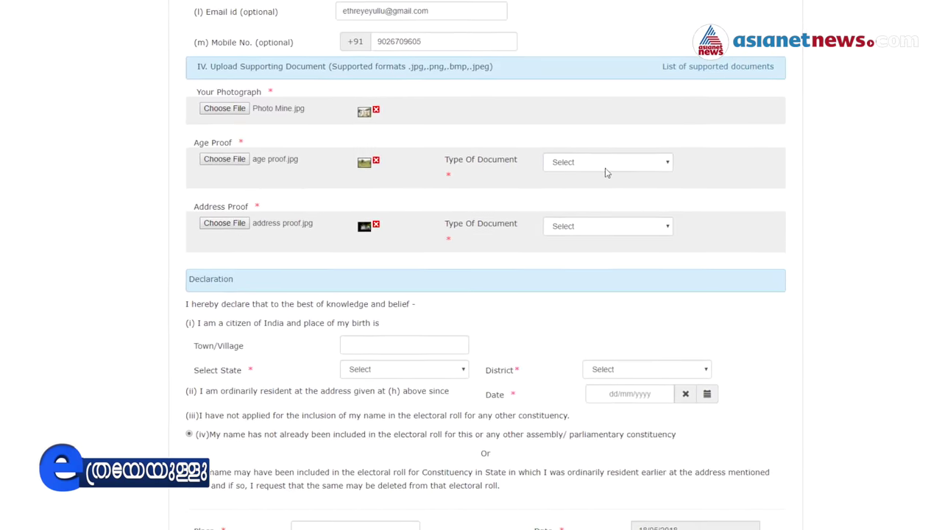
Set the age proof type to Birth Certificate and the address proof type to Driving License
click(610, 161)
click(600, 183)
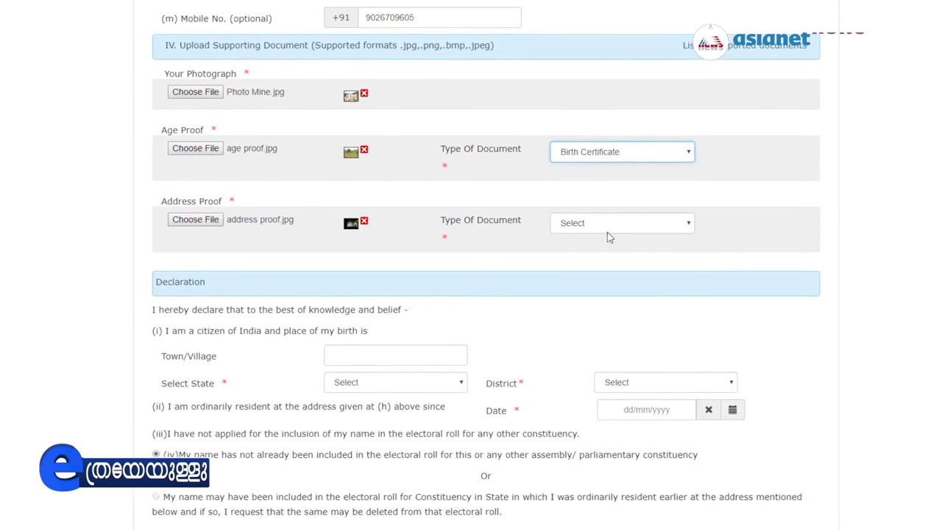
click(612, 225)
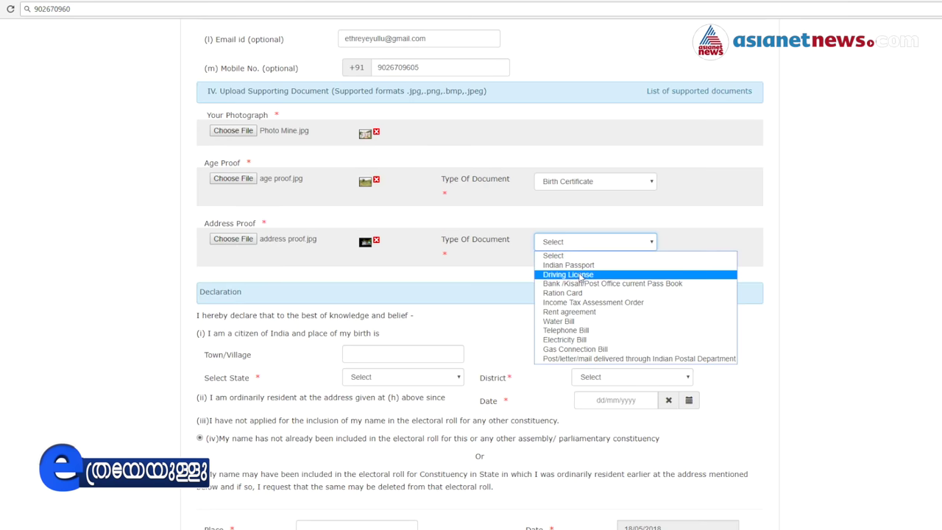
click(627, 274)
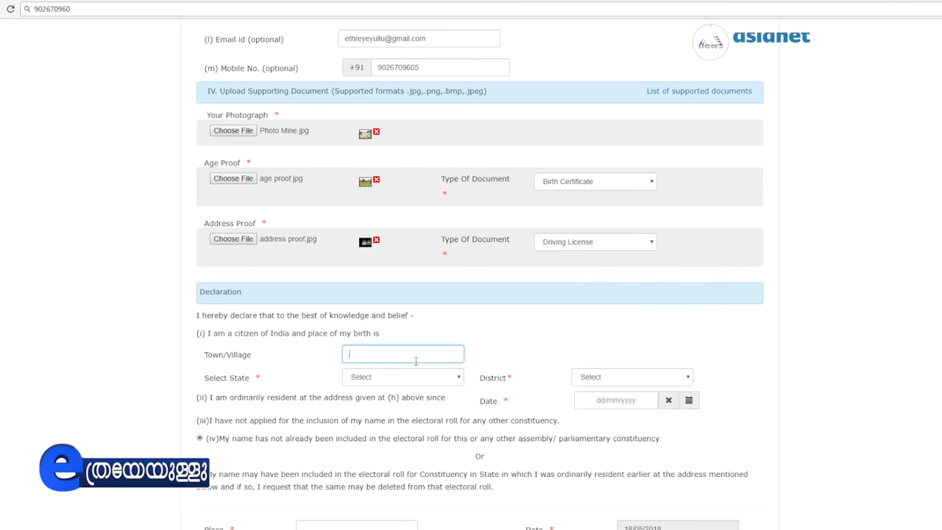
Record birthplace in Kerala, district KANNUR, with ordinary residence since 18/05/2018
click(403, 377)
click(380, 352)
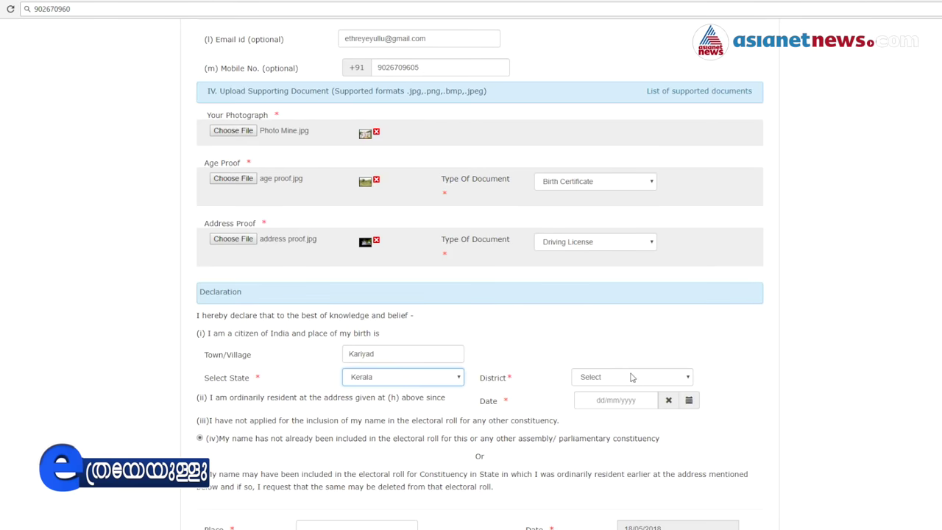
click(595, 428)
click(616, 400)
click(673, 342)
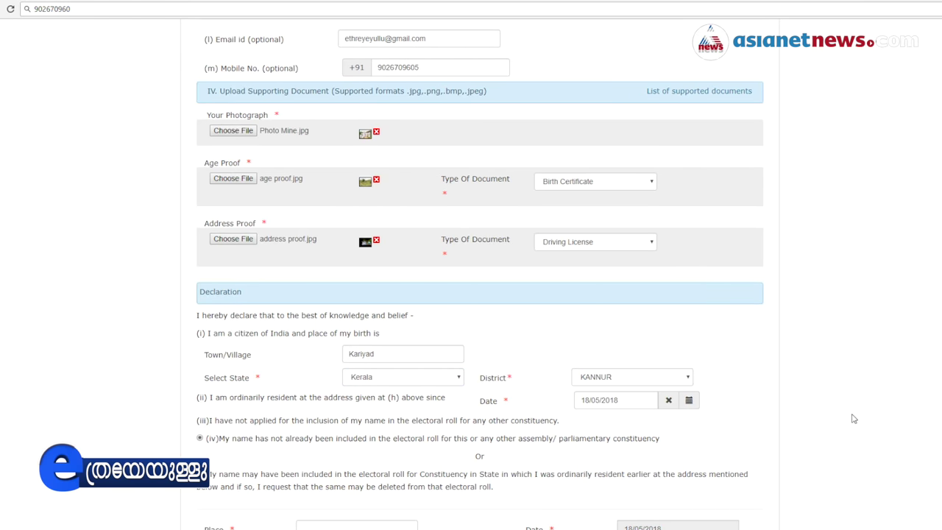
scroll(802, 419, down, 3)
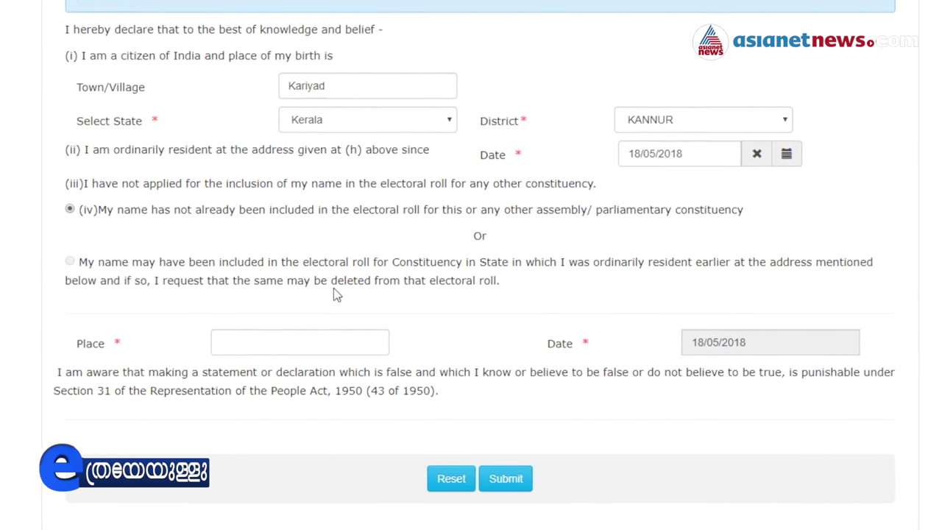
Enter Kariyad as the declaration's place
click(317, 336)
text(K)
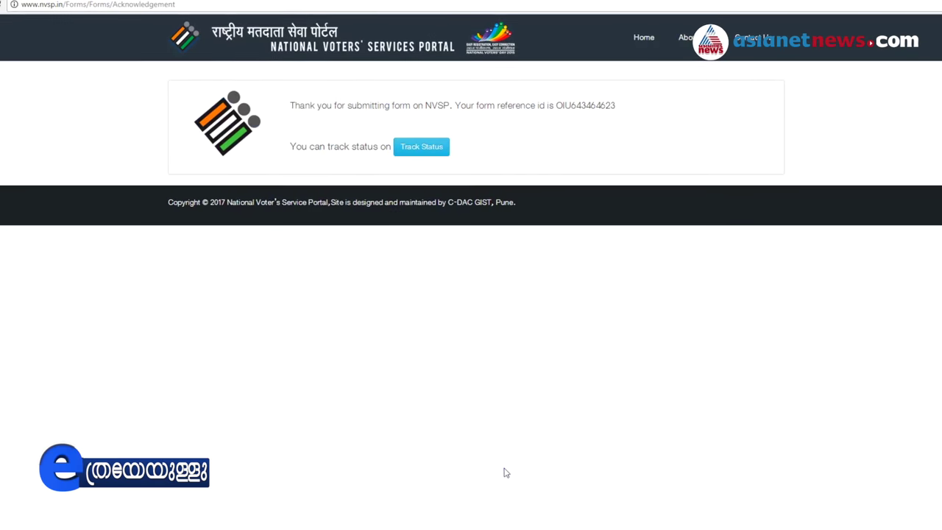
Copy the form reference id and track it, showing the application as Submitted on 18/05/2018
double_click(581, 105)
key(ctrl+c)
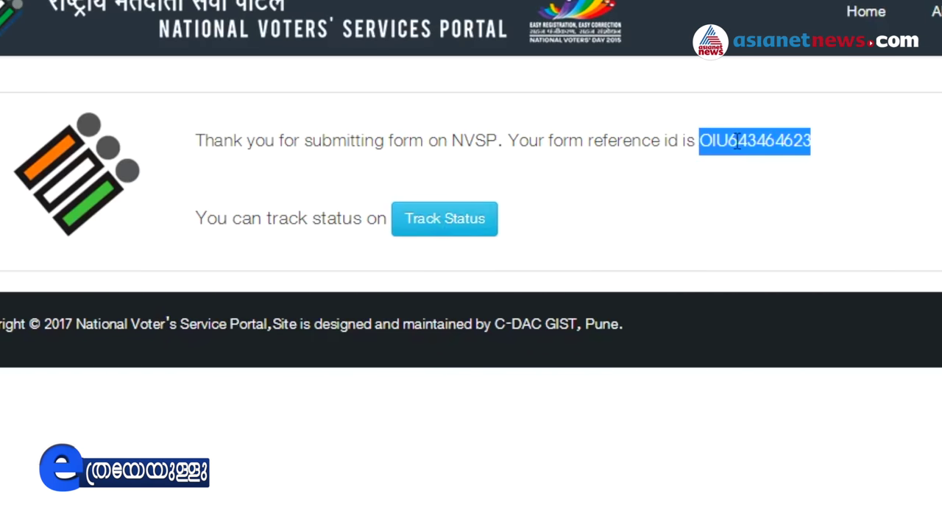
click(461, 233)
click(483, 198)
key(ctrl+v)
click(674, 193)
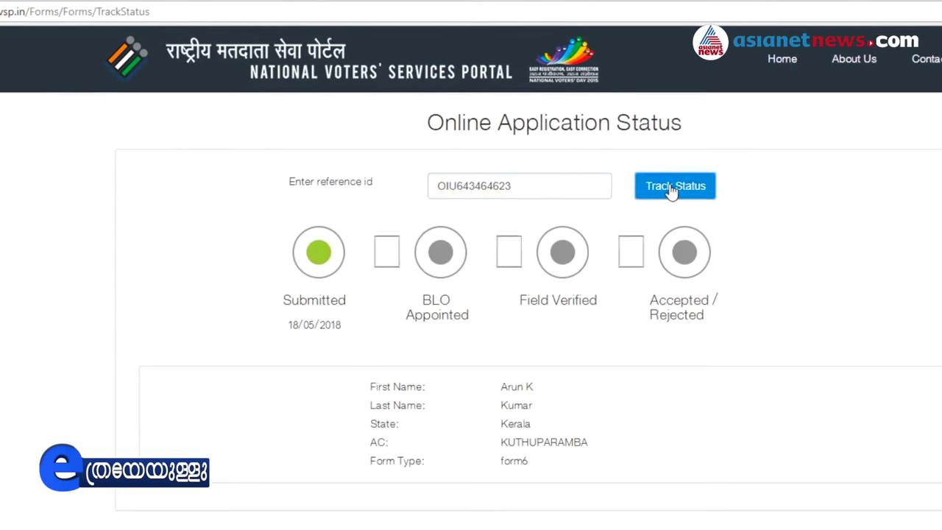